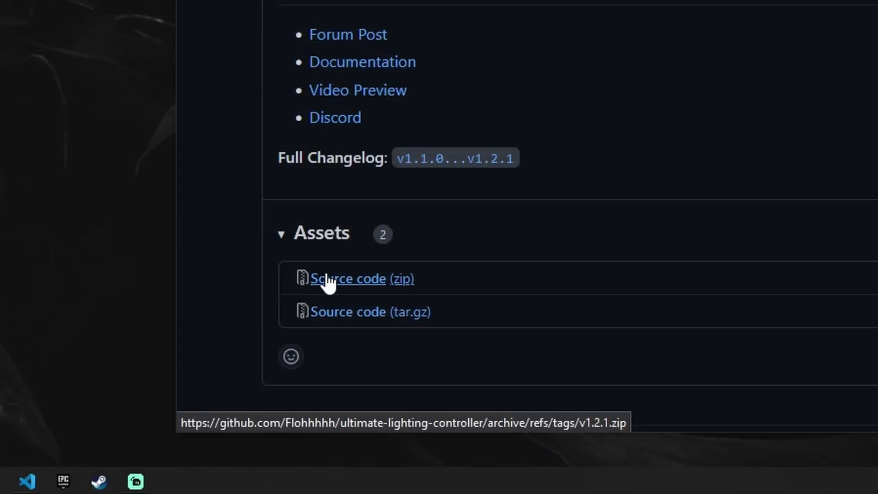
- Download the v1.2.1 Source code (zip) and show it in the Downloads folder
left_click(328, 283)
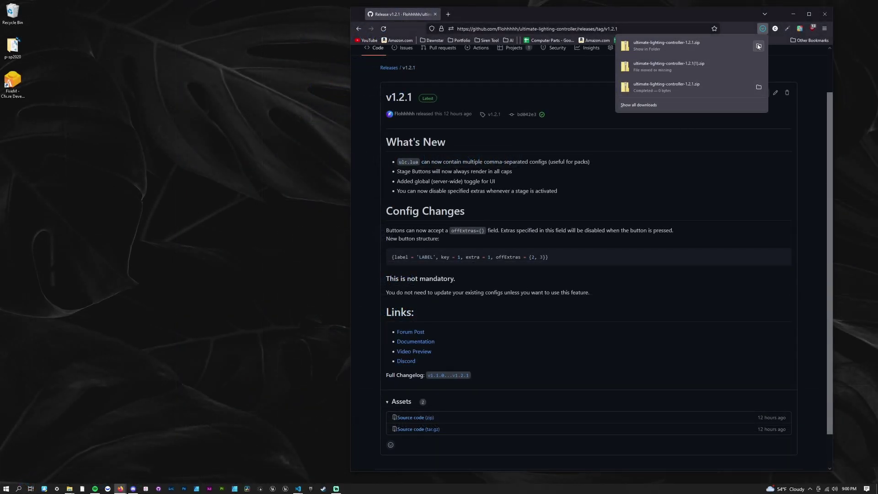
left_click(757, 46)
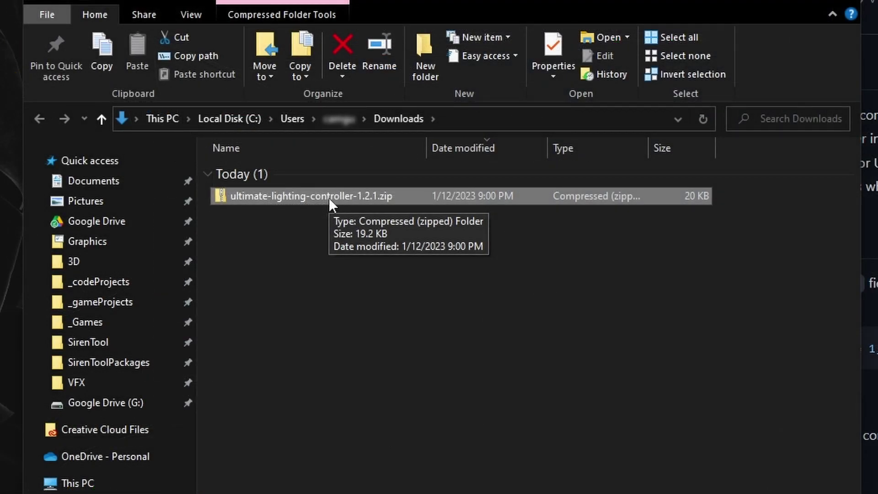
- Copy the ulc folder from the zip's ultimate-lighting-controller-1.2.1 folder to the desktop, then close File Explorer
double_click(328, 197)
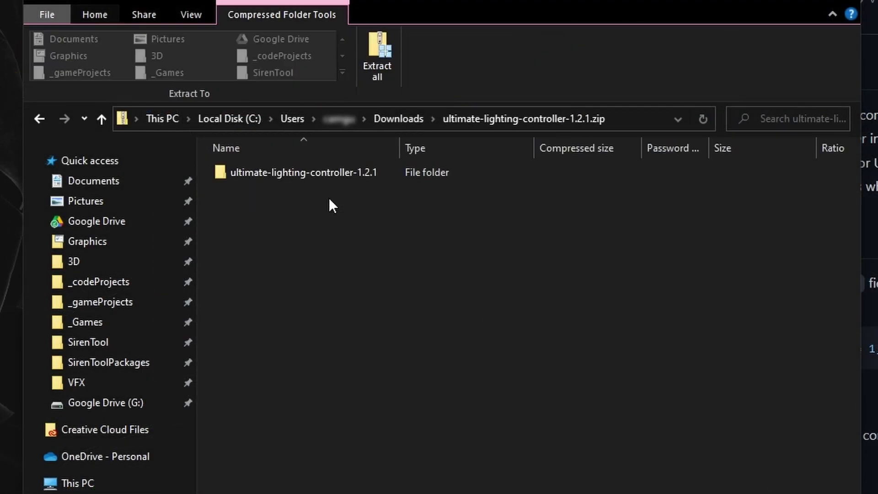
double_click(298, 173)
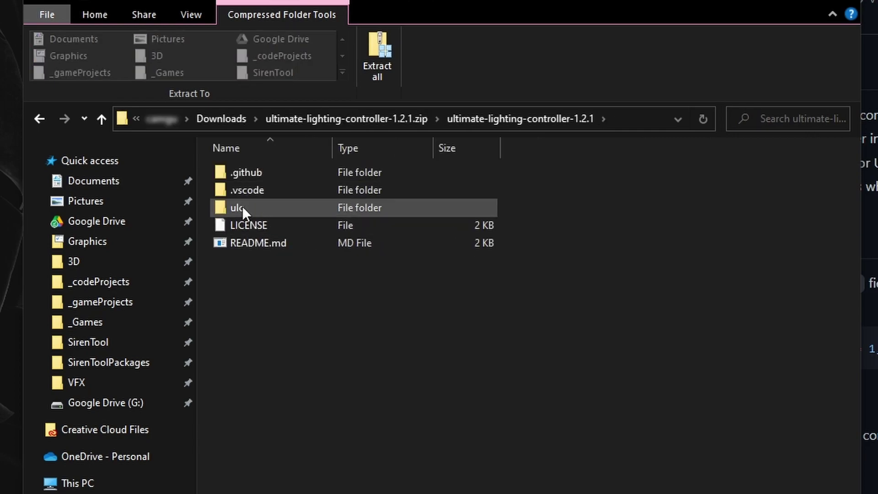
left_click_drag(242, 206, 158, 267)
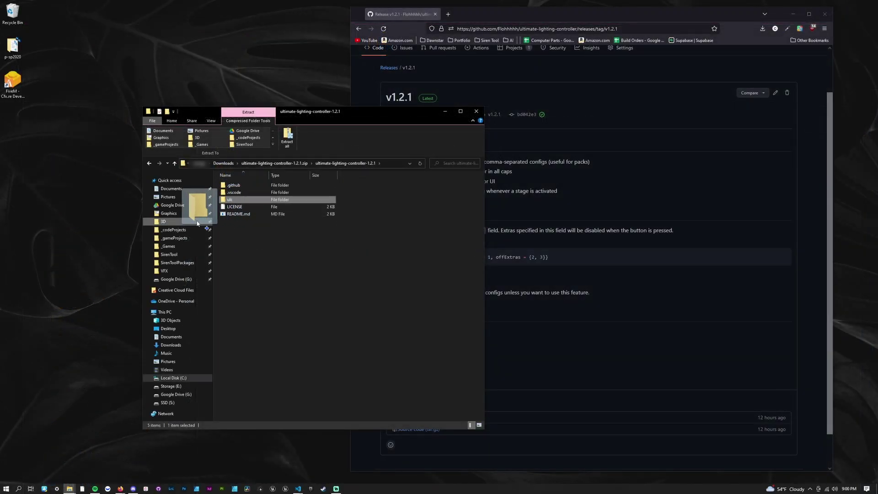
left_click_drag(197, 223, 46, 176)
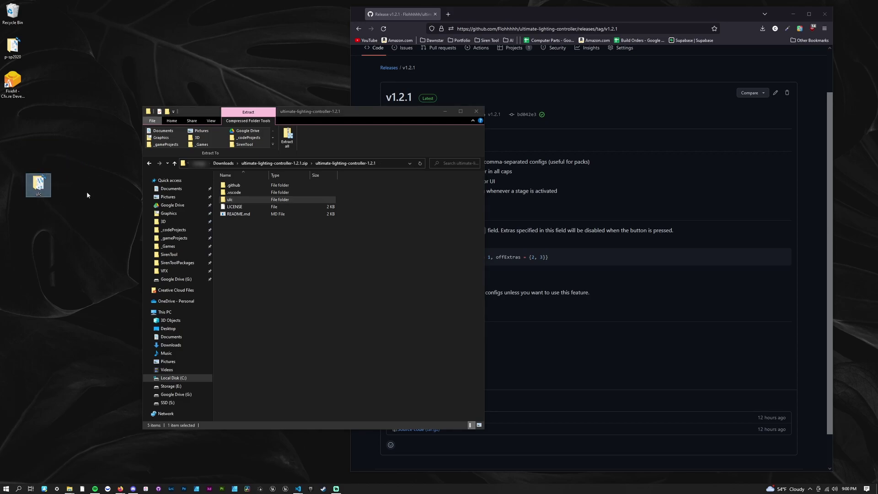
left_click(477, 112)
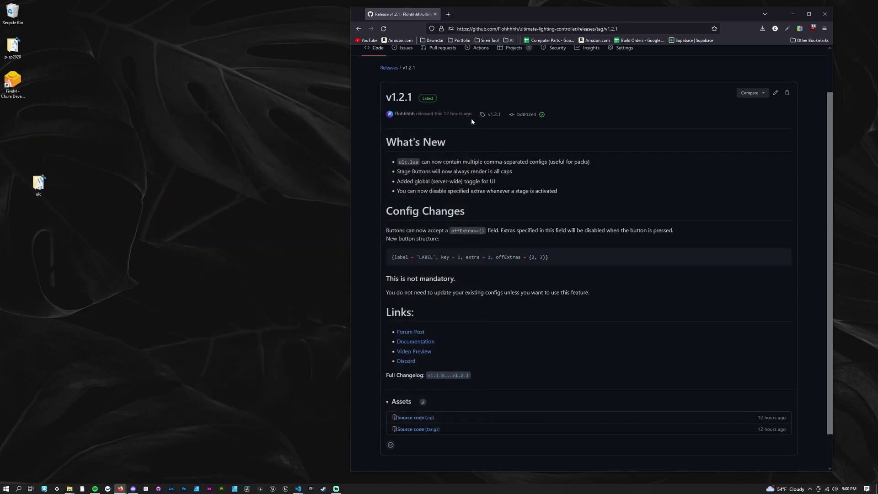
- Open the ulc folder in VS Code and clear lines 53–57 of ExternalVehResources in config.lua
right_click(39, 184)
left_click(41, 243)
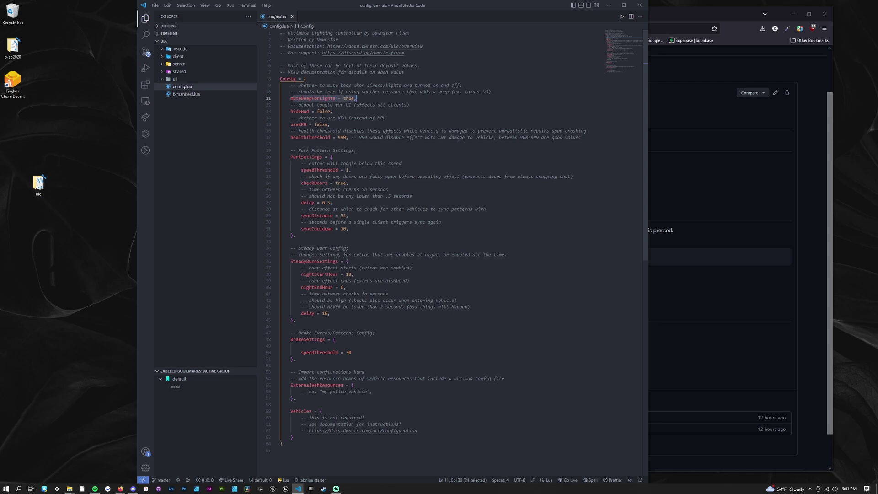
left_click_drag(296, 111, 290, 111)
left_click(307, 399)
scroll(307, 357, "down", 2)
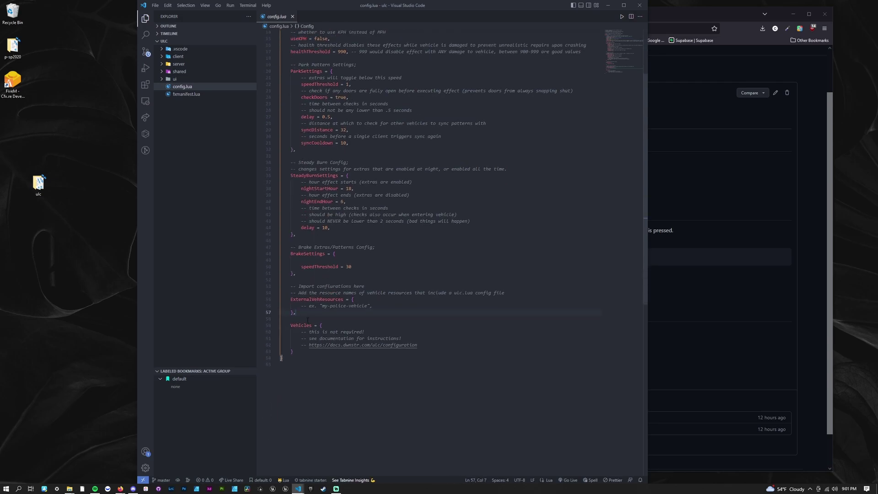
left_click_drag(286, 287, 384, 319)
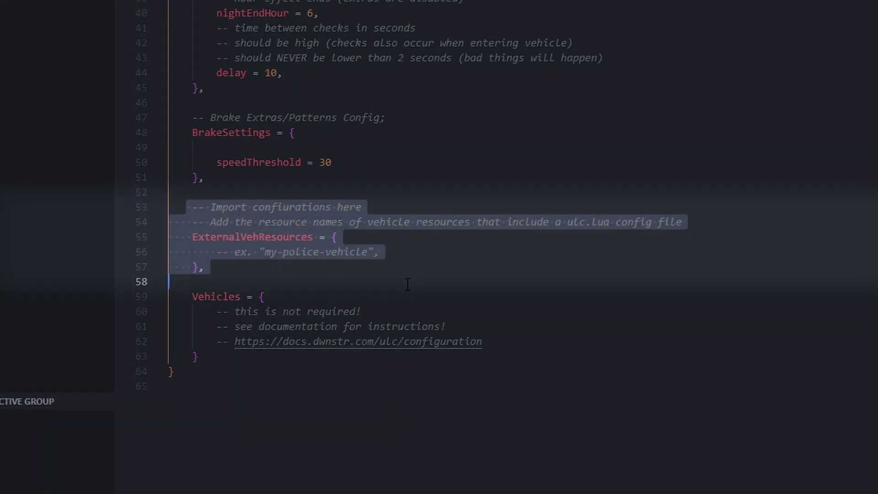
left_click(476, 326)
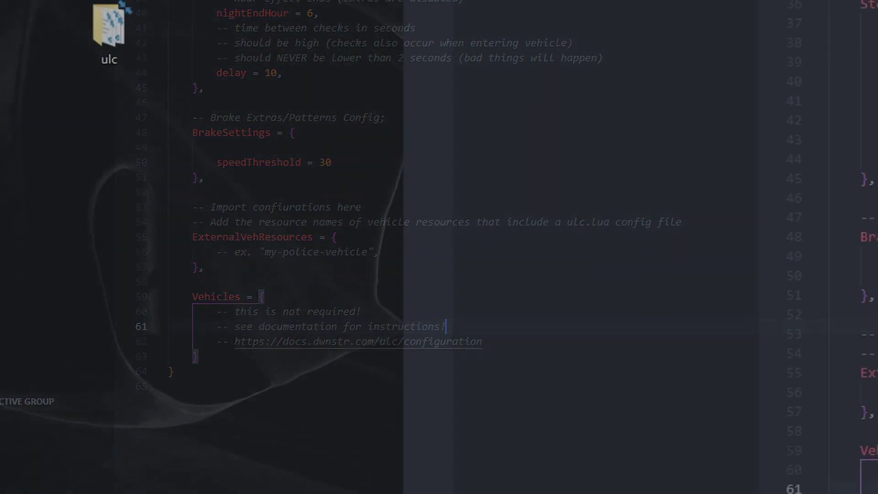
- Put the p-sp2020 folder on the desktop and add "p-sp2020", as a new ExternalVehResources entry
left_click_drag(144, 191, 135, 217)
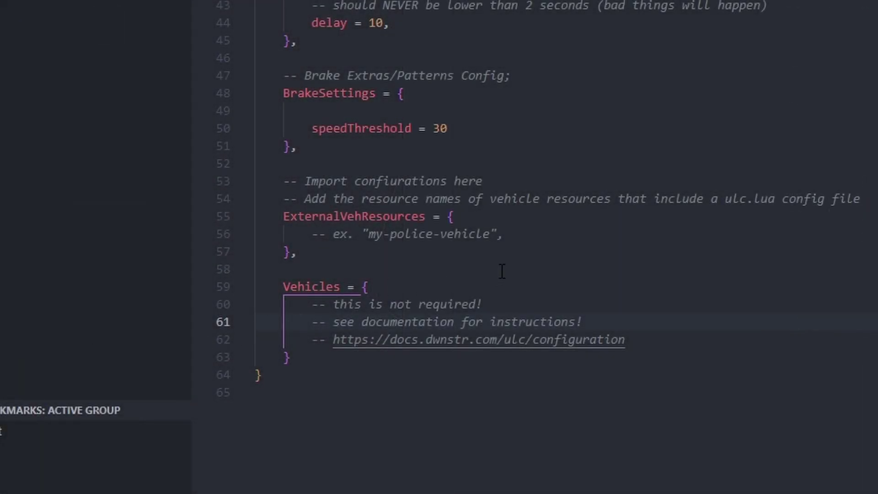
left_click(535, 233)
key("Return")
type("\"")
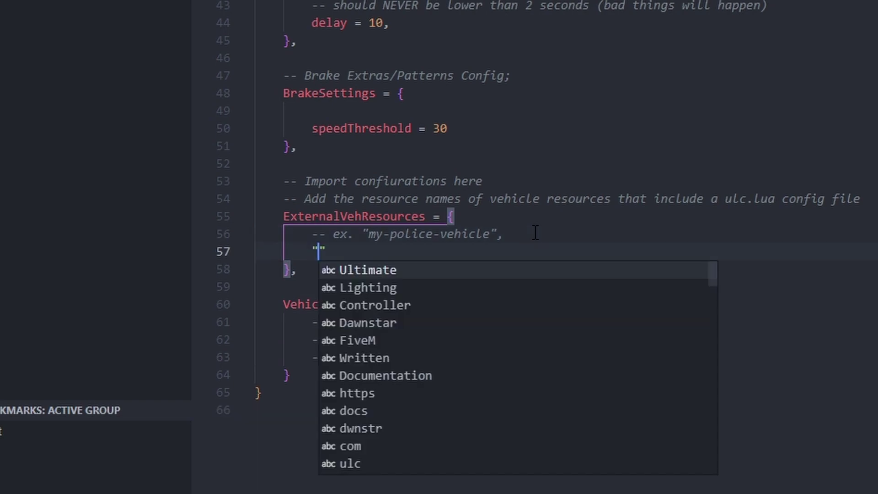
type("p-sp")
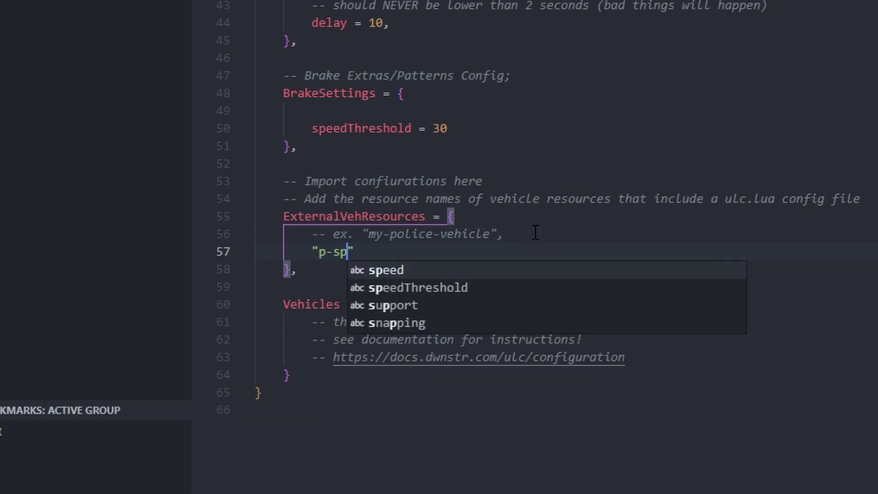
type("2020")
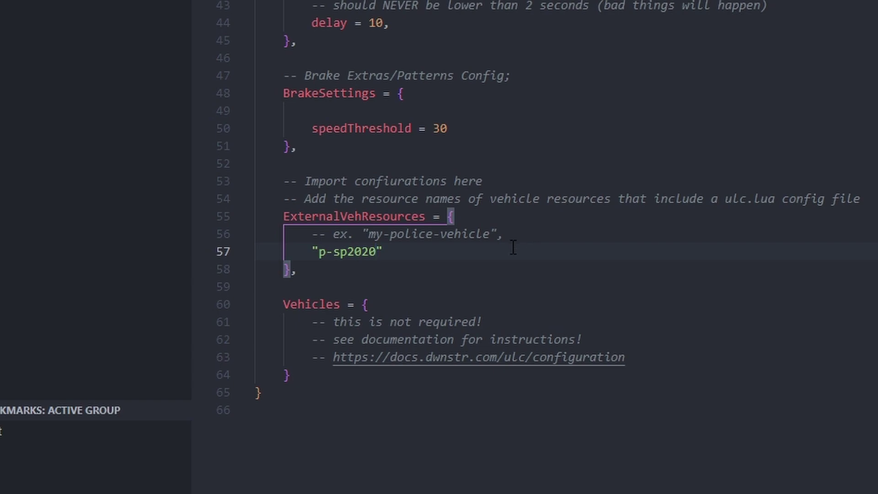
key("End")
type(",")
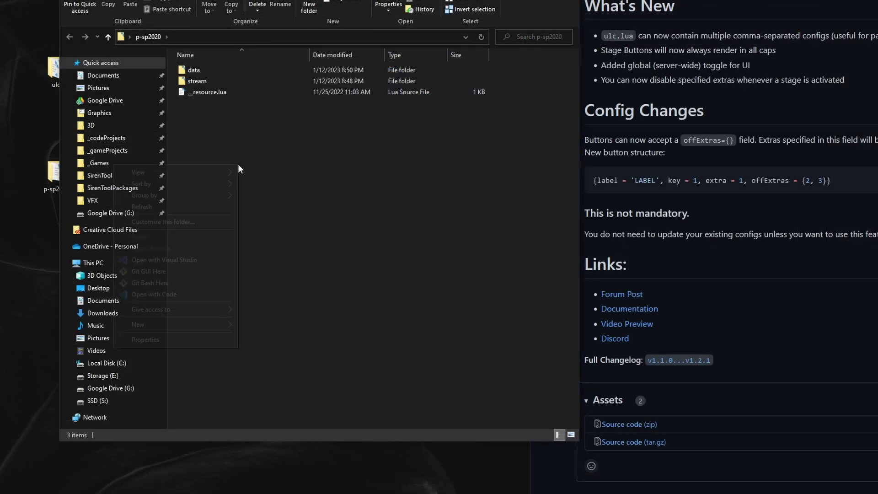
- Create a new text document in p-sp2020 named ulc.lua, accepting the extension change
right_click(158, 246)
mouse_move(162, 324)
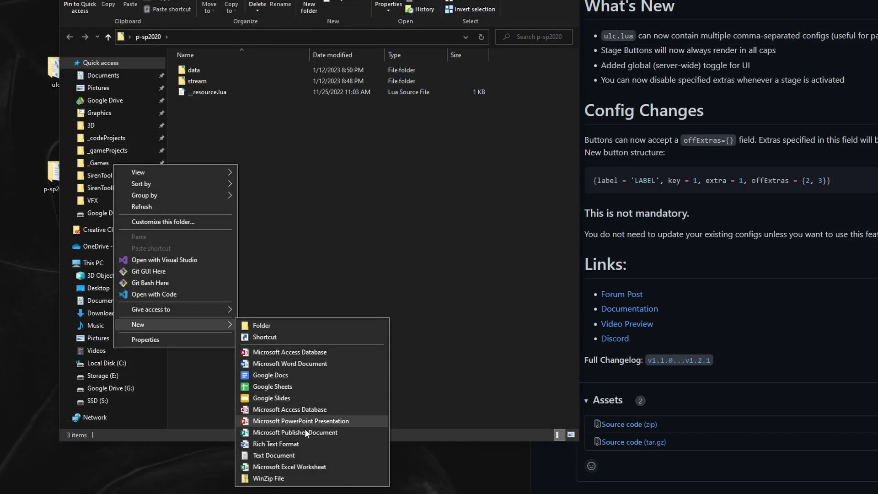
left_click(326, 455)
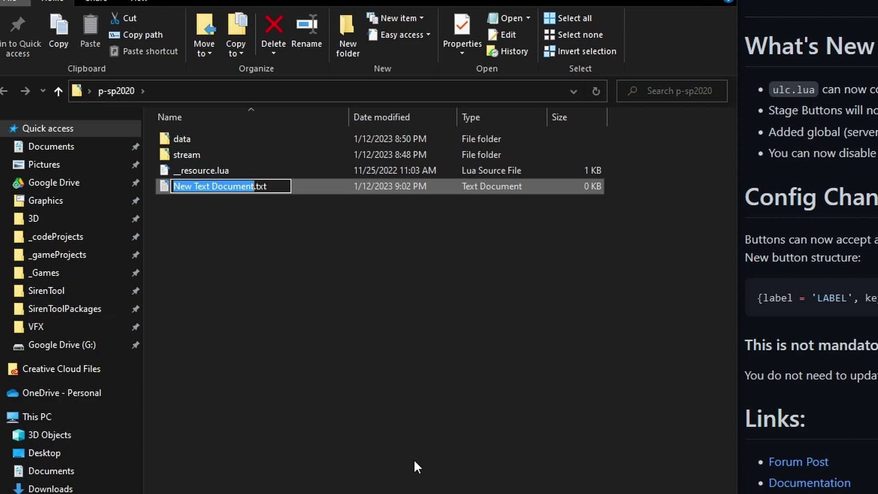
key("ctrl+a")
type("ulc.lu")
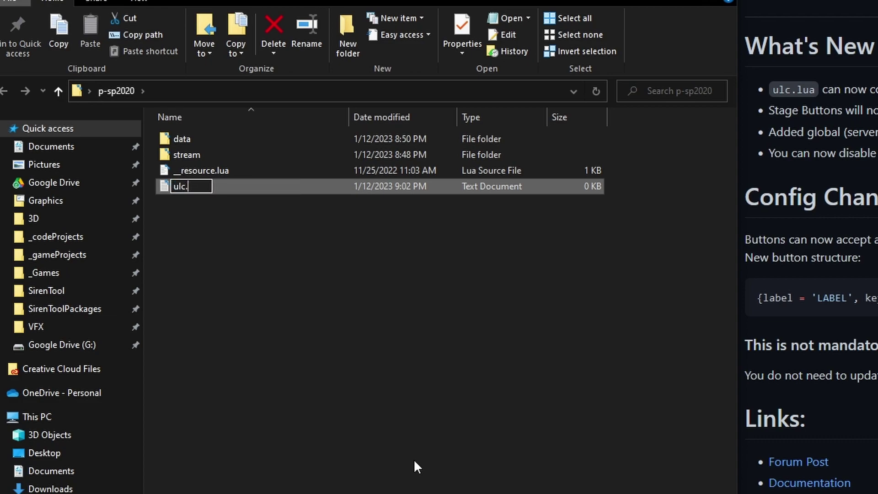
type("a")
key("Return")
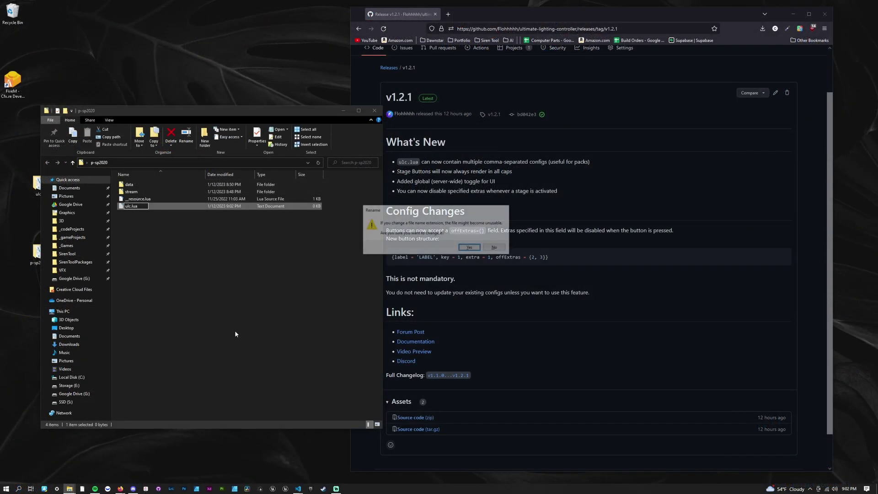
left_click(470, 247)
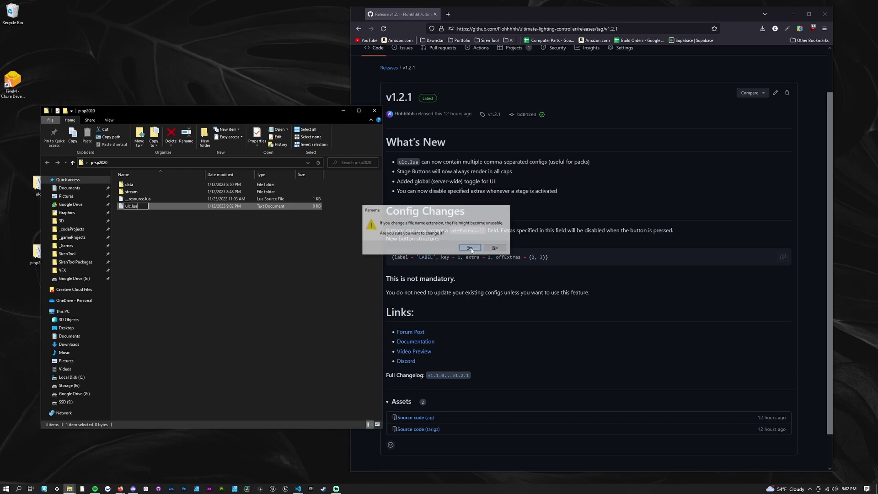
- Open ulc.lua in VS Code and copy the sample configuration code from the ULC Configuration page
key("Return")
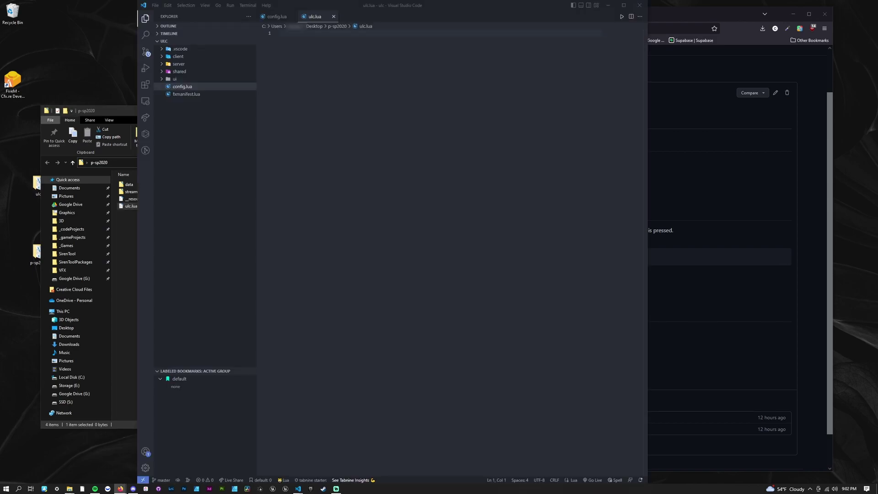
left_click(121, 488)
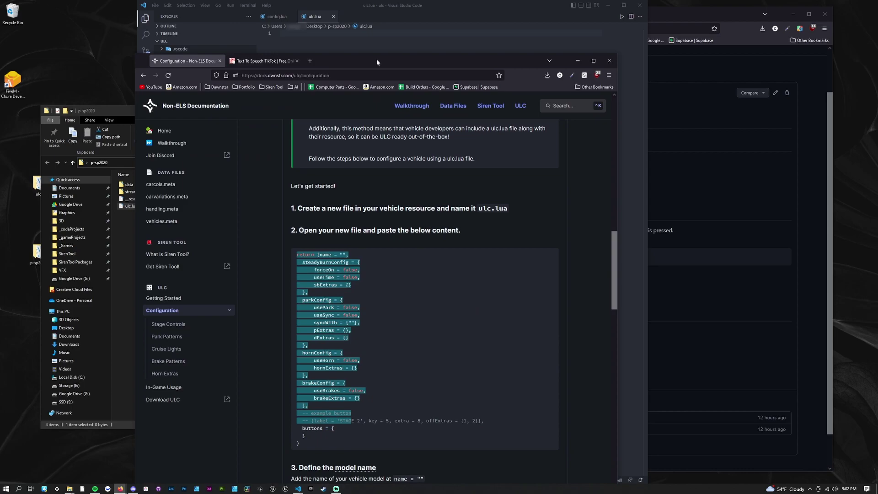
mouse_move(380, 30)
left_mouse_down()
mouse_move(377, 1)
mouse_move(384, 12)
left_mouse_up()
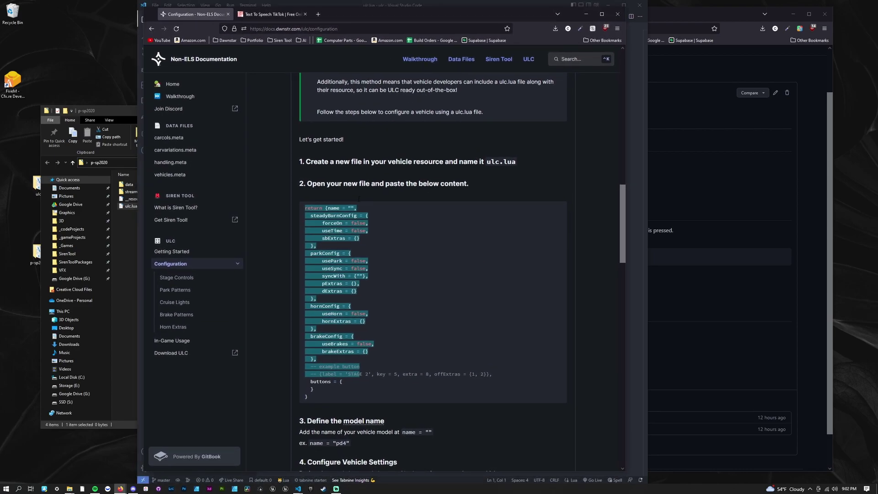
left_click(428, 209)
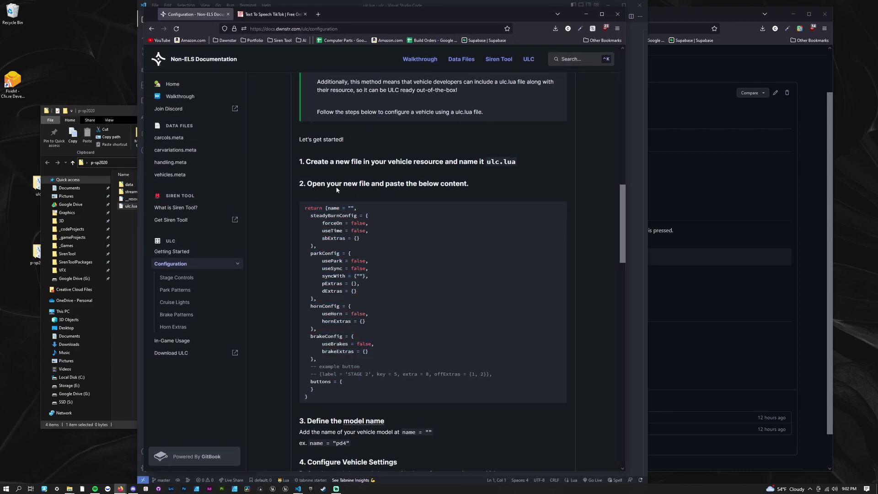
left_click(560, 209)
left_click(586, 15)
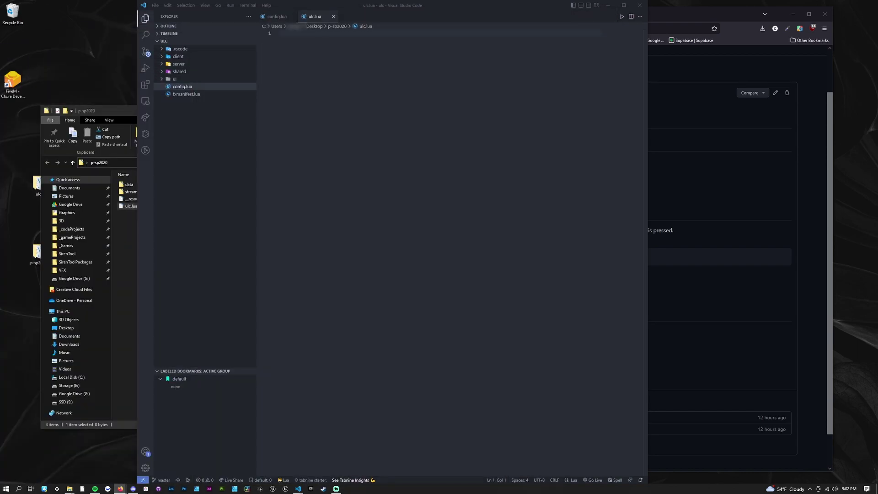
- Paste the sample config into ulc.lua, set name to "sp20" after checking the stream folder, and save
key("ctrl+v")
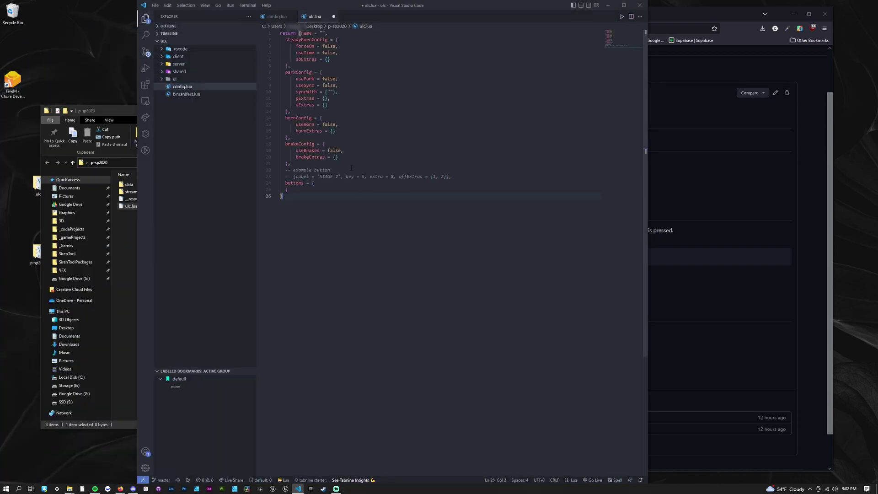
left_click(329, 124)
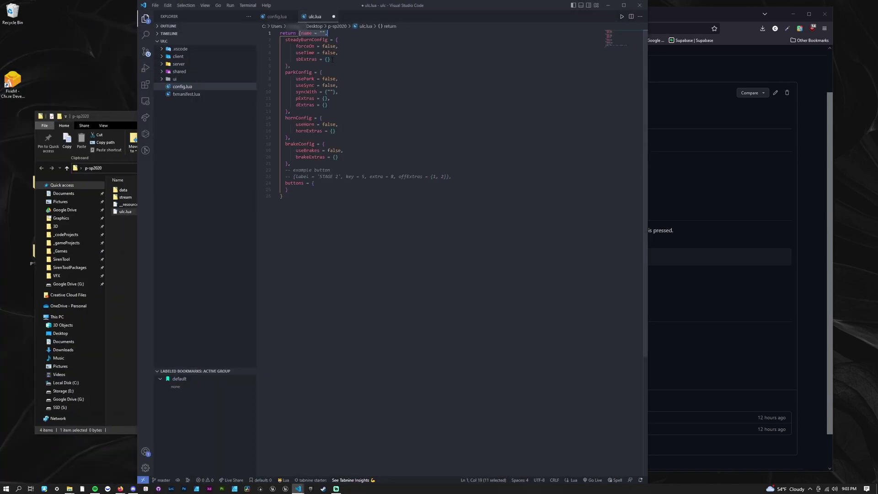
left_click(127, 280)
double_click(122, 195)
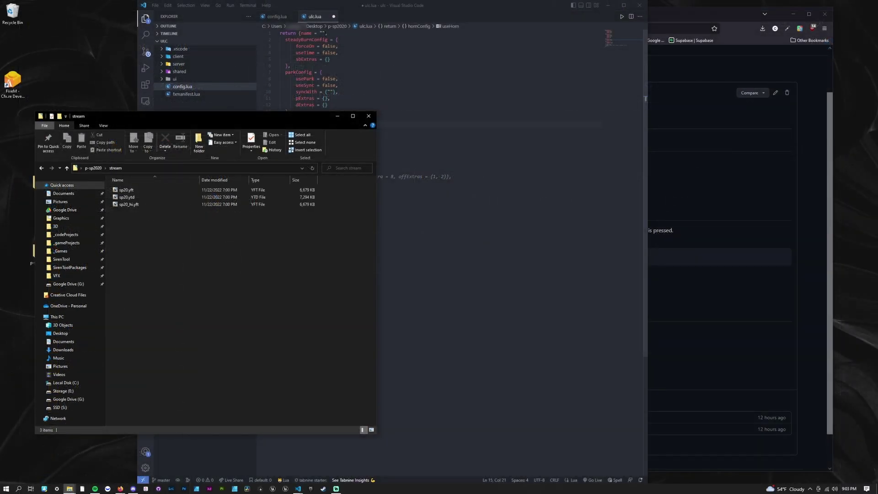
left_click(321, 33)
type("sp20")
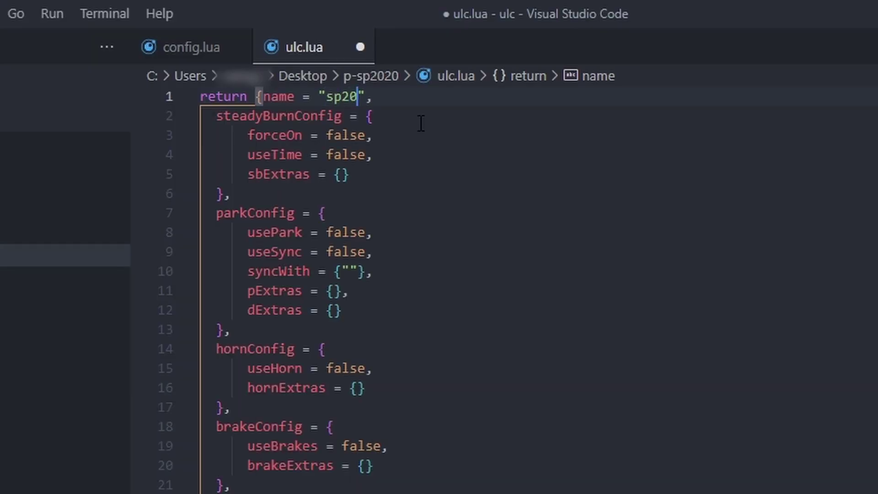
key("ctrl+s")
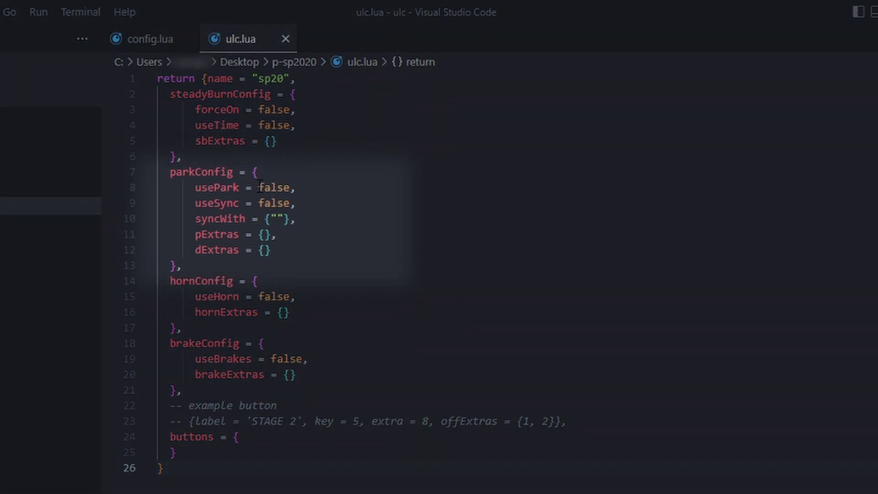
- Set usePark and useSync to true in parkConfig
double_click(267, 187)
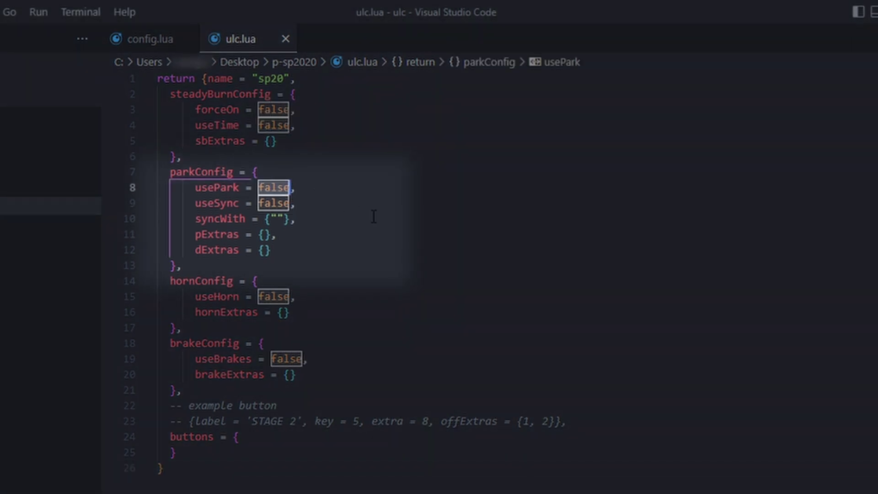
type("true")
key("Escape")
key("Up")
key("Up")
key("Up")
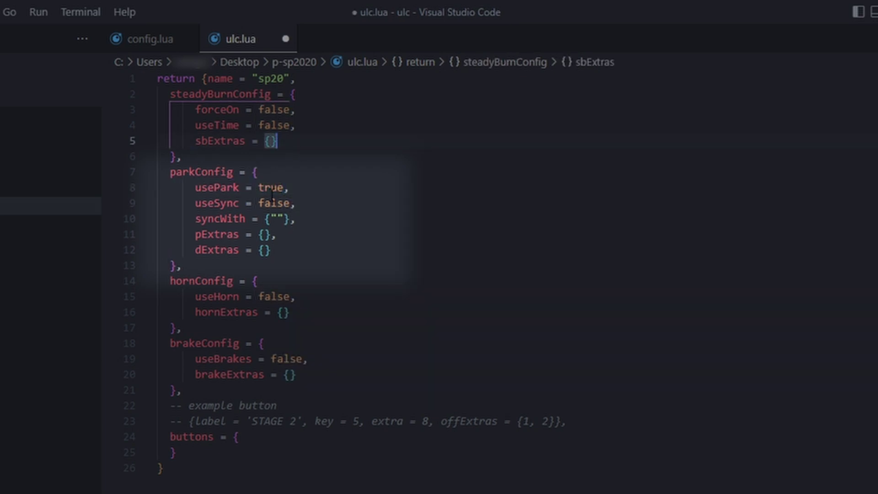
double_click(265, 203)
type("t")
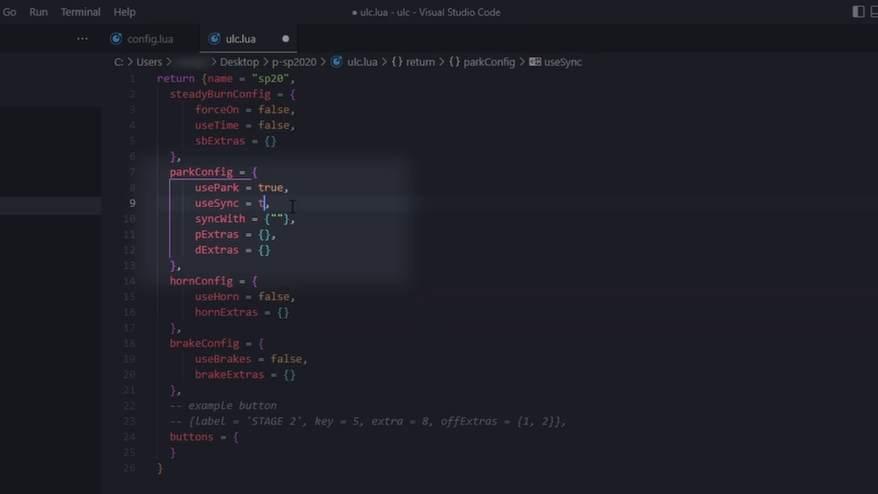
type("rue")
key("Escape")
key("Up")
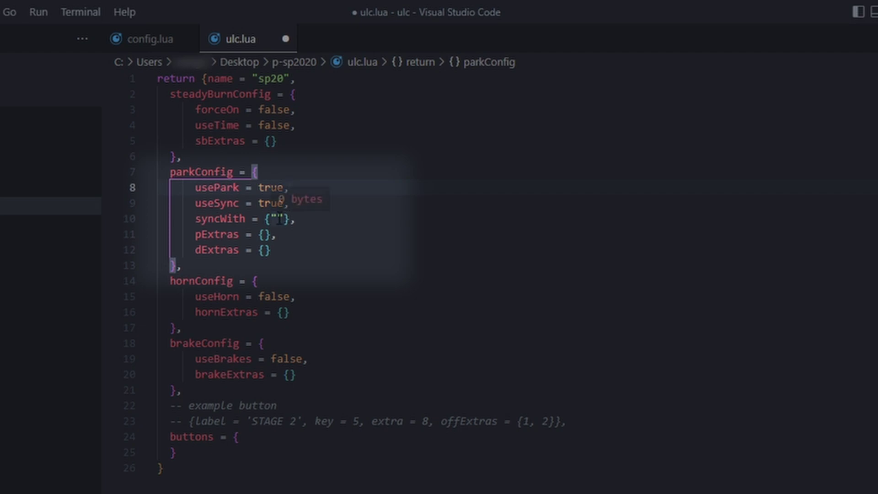
- Set syncWith to "sp20", "sp18chrg"
left_click(278, 219)
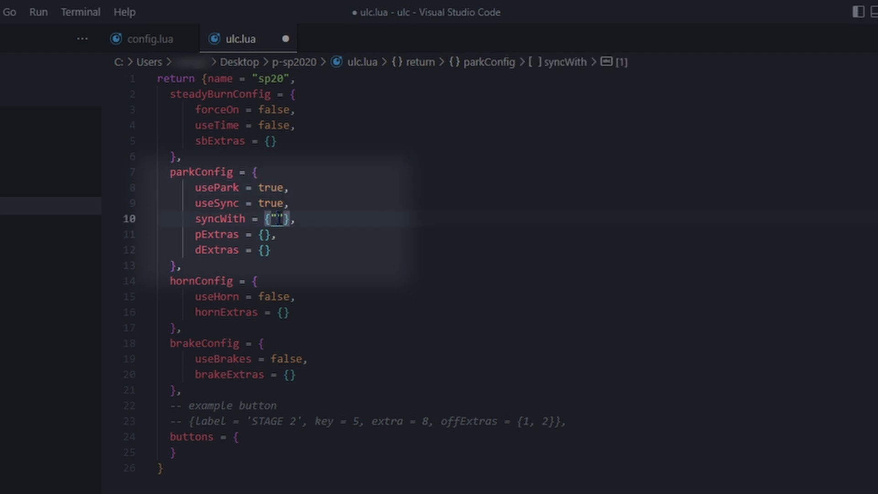
type("sp20")
key("Escape")
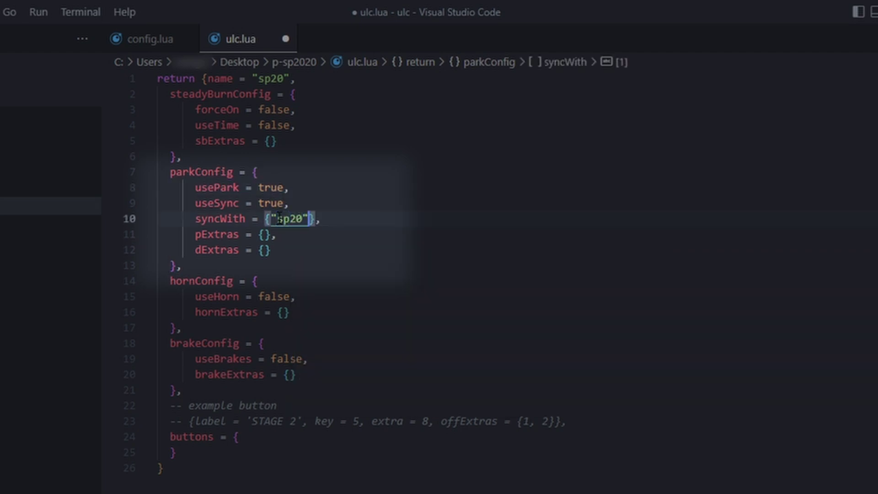
type("\", \"")
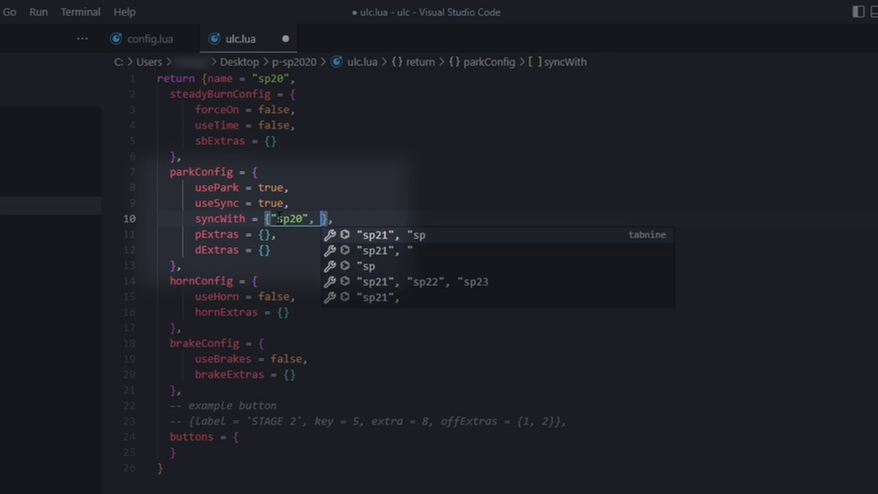
key("Escape")
type("sp1")
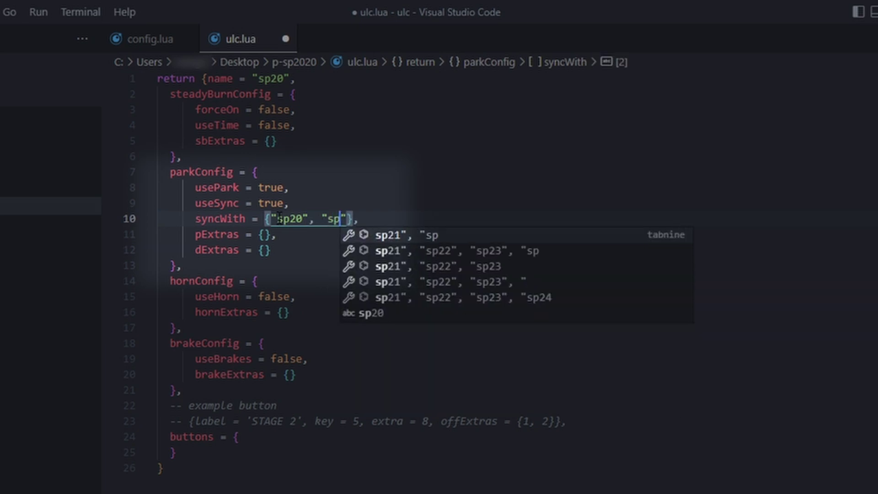
key("Escape")
type("8chrg")
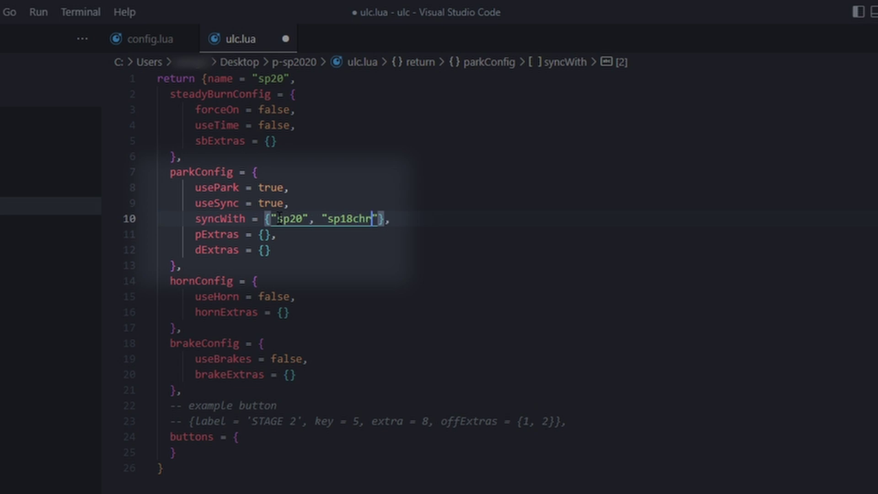
- Set pExtras to {10, 11} and dExtras to {8}, saving ulc.lua
left_click(320, 279)
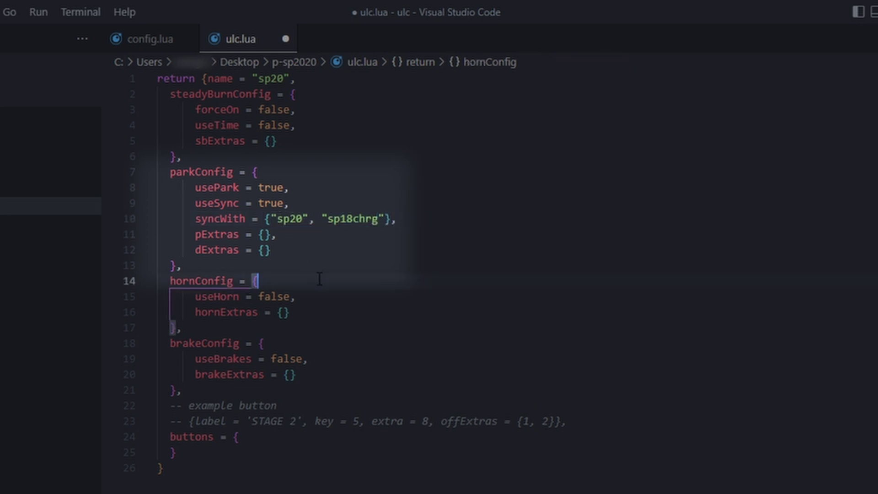
left_click(264, 234)
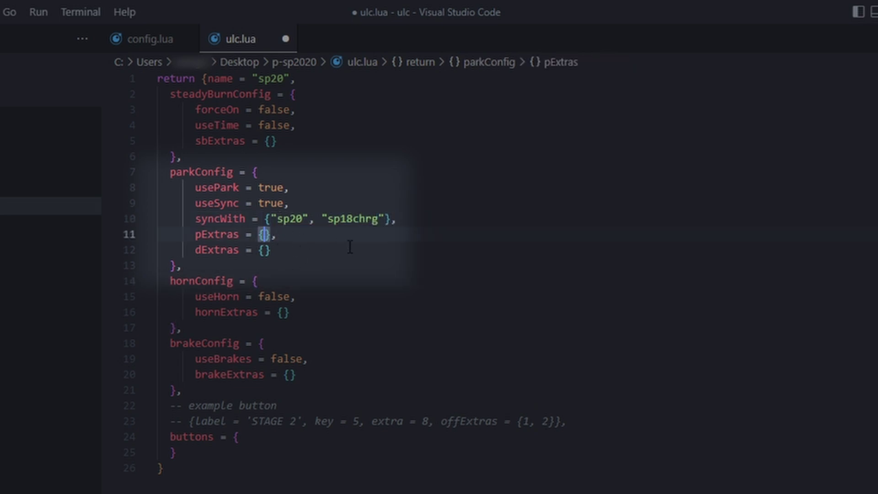
type("10, 11")
left_click(384, 405)
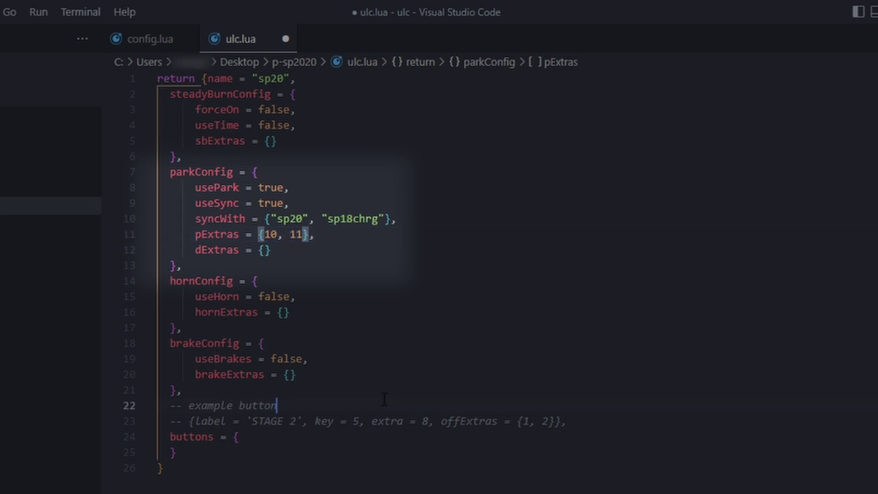
key("ctrl+s")
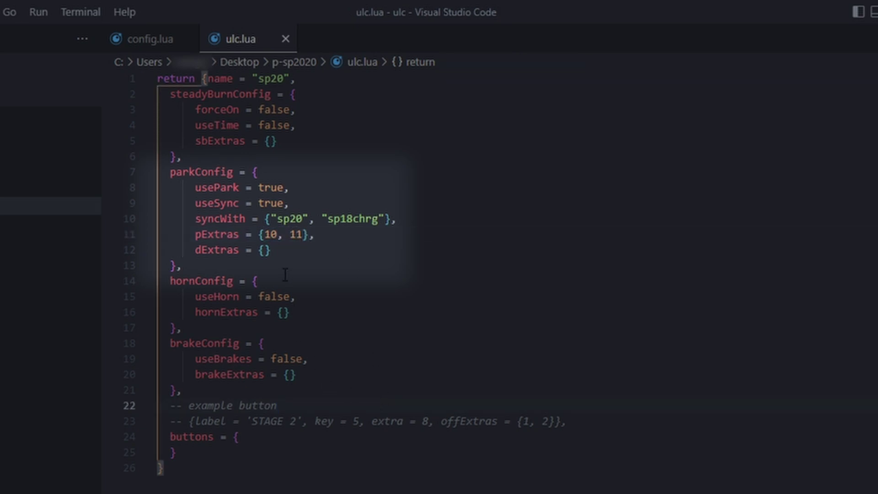
left_click(266, 250)
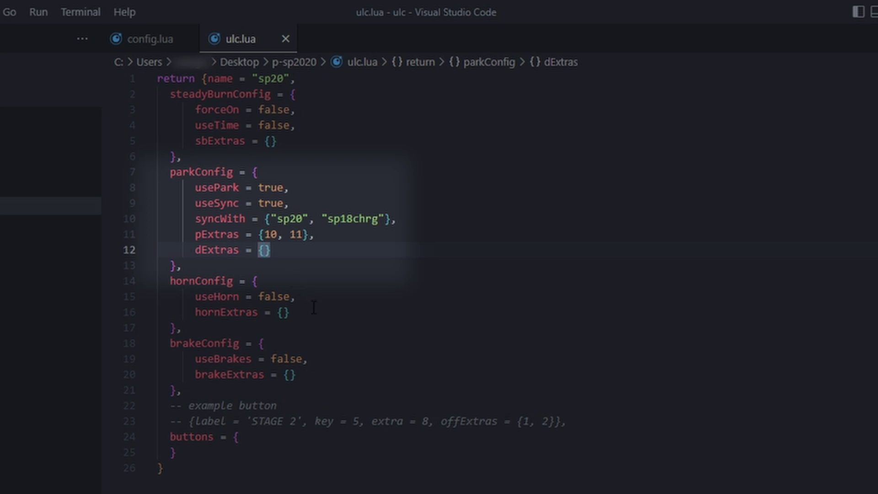
type("8")
left_click(347, 329)
key("ctrl+s")
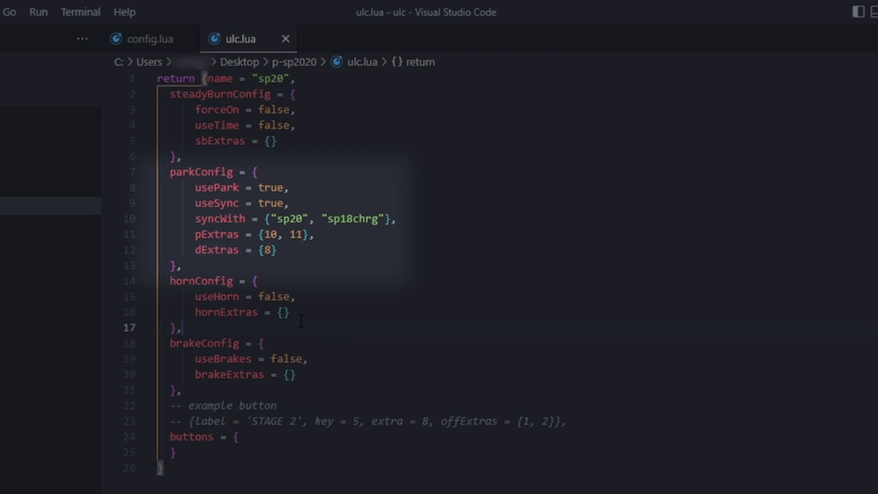
- Set hornExtras to {12} and useHorn to true, then save ulc.lua
left_click(283, 312)
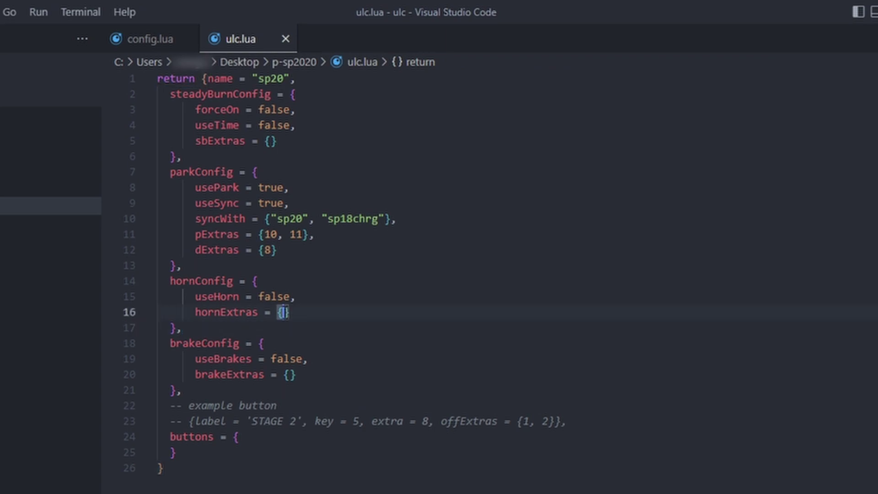
left_click(325, 349)
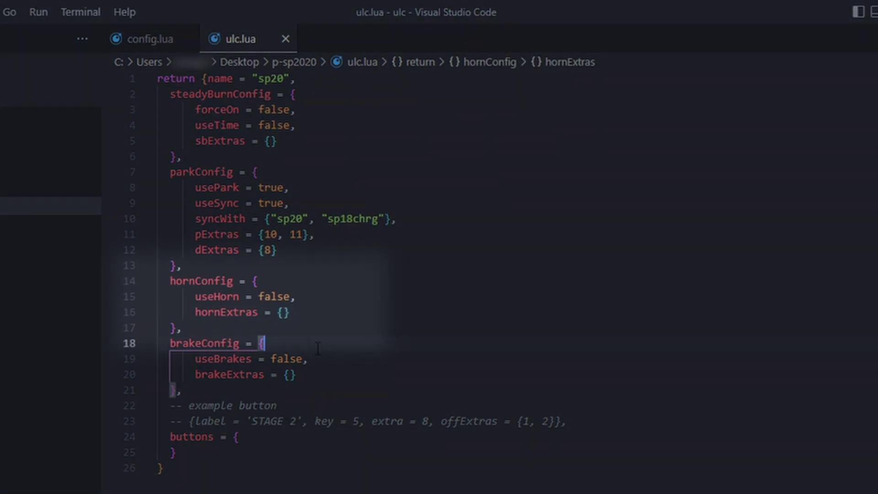
left_click(282, 310)
type("12")
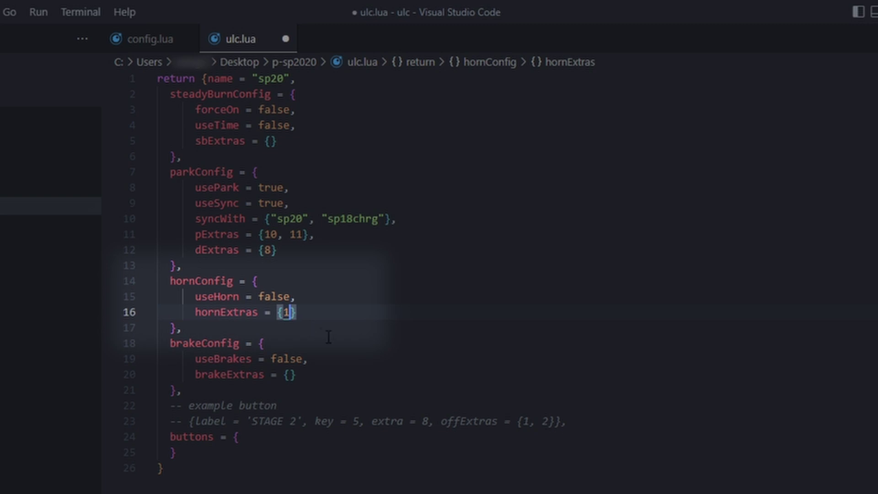
left_click(411, 347)
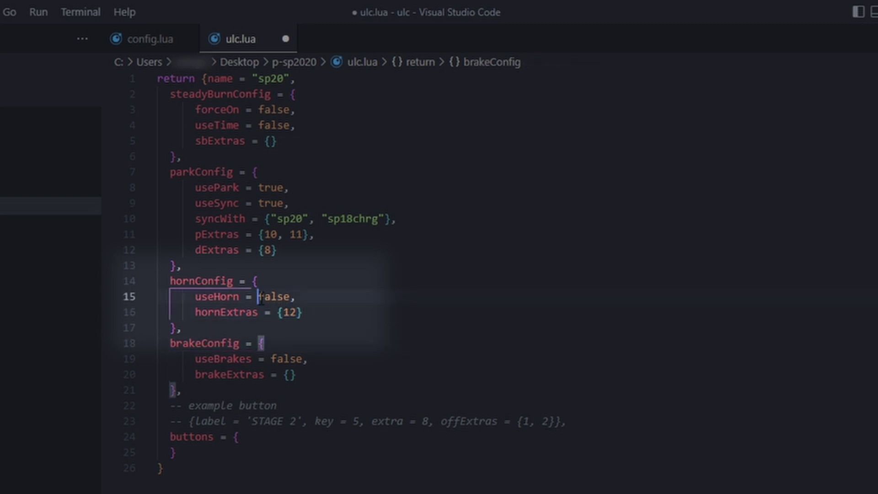
double_click(266, 297)
type("true")
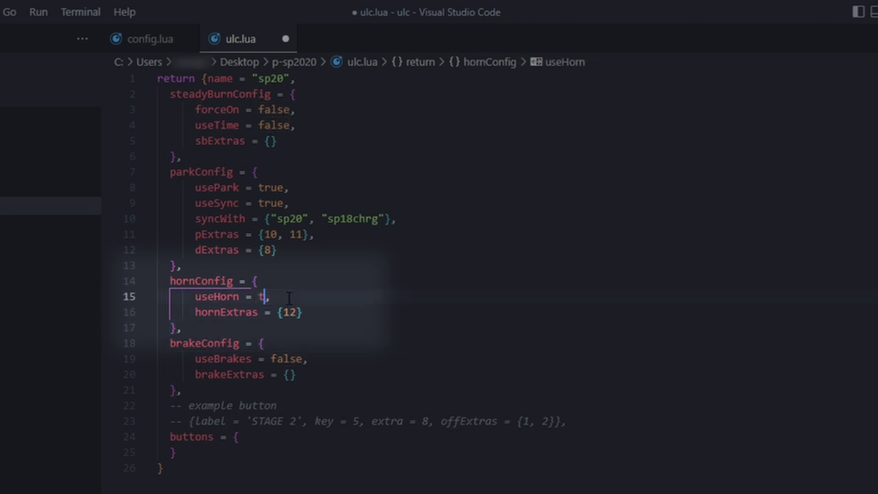
left_click(314, 281)
key("ctrl+s")
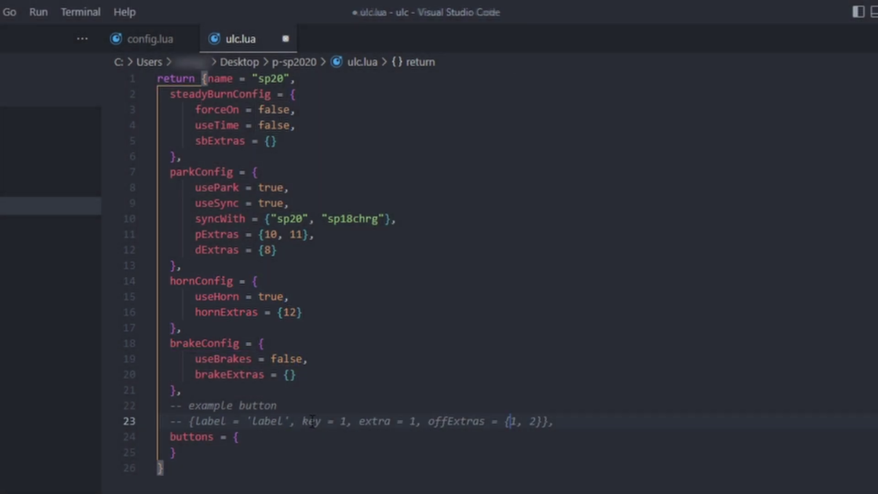
key("ctrl+s")
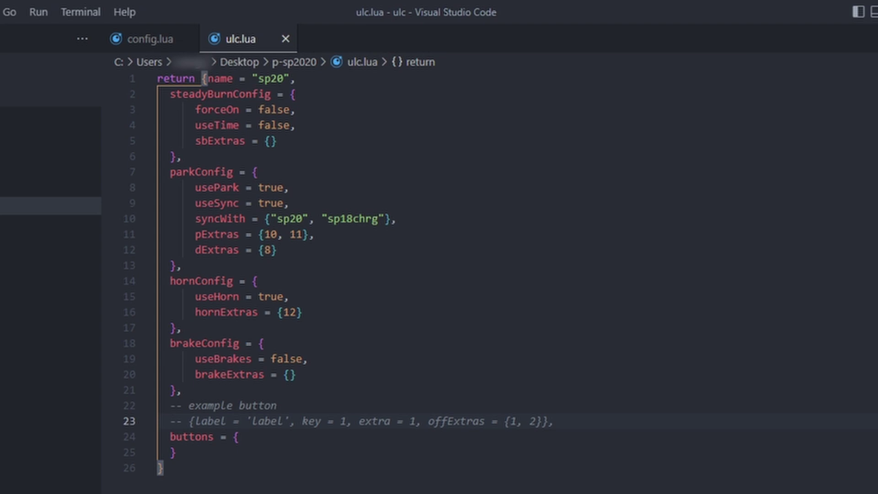
left_click(163, 467)
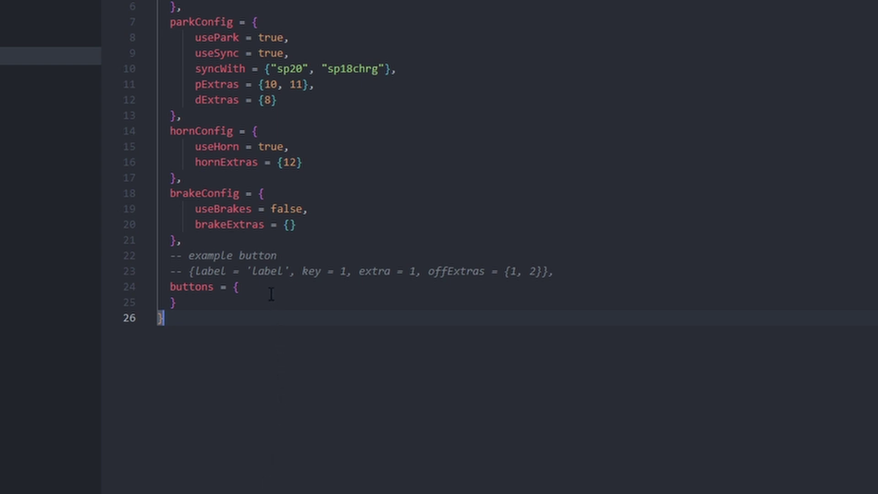
- Copy the commented example button entry onto a new line inside the buttons table
left_click(270, 286)
key("Return")
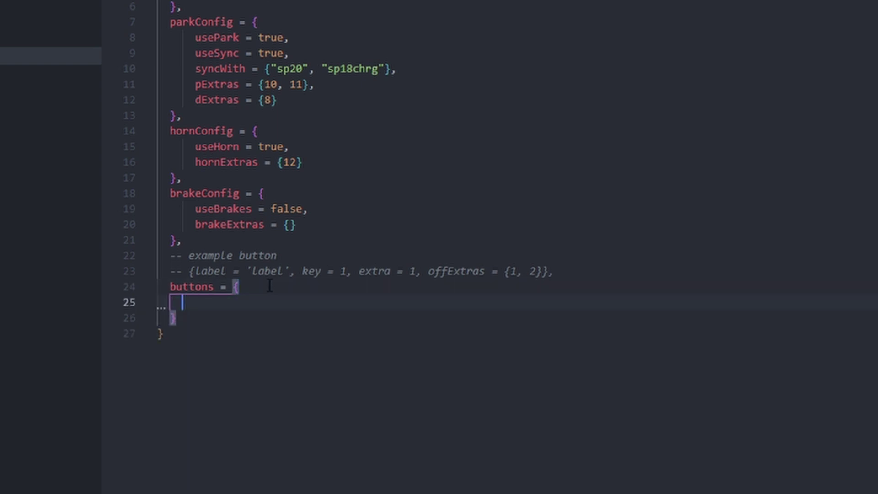
left_click_drag(189, 271, 555, 271)
key("ctrl+c")
left_click(375, 305)
key("ctrl+v")
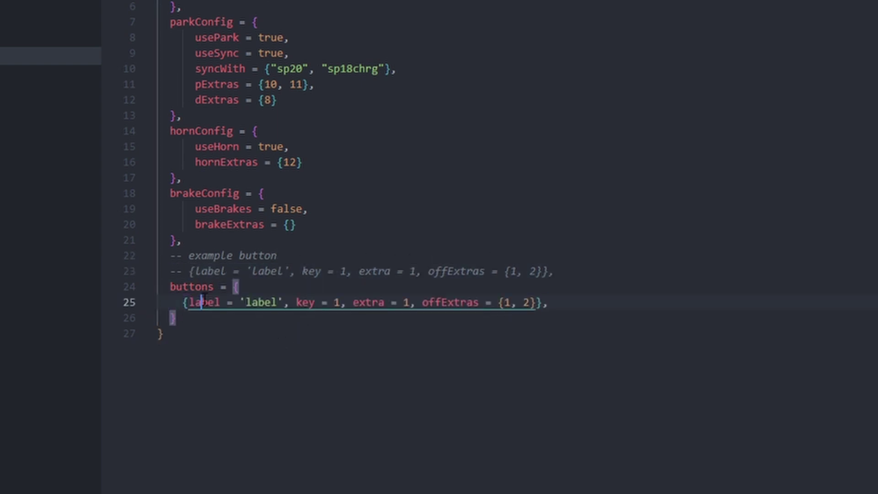
- Change the pasted button to label 'STAGE 2', key 5, extra 8
double_click(204, 302)
left_click(258, 301)
double_click(257, 302)
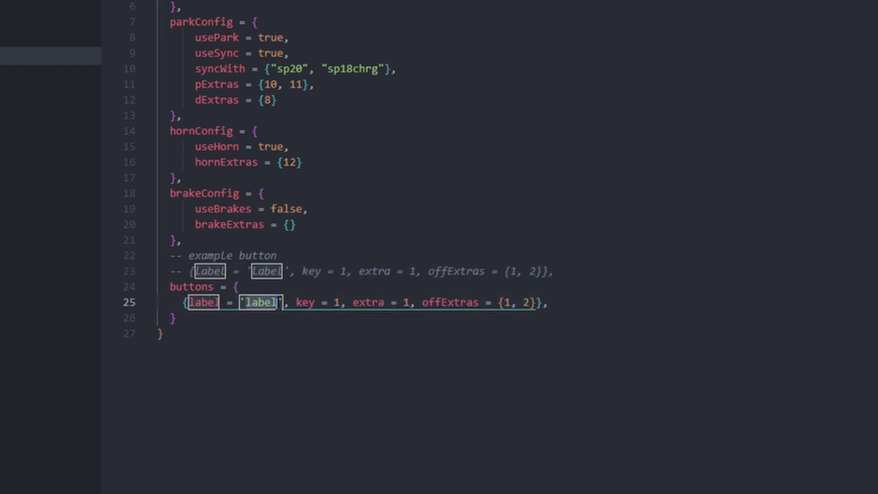
type("STAGE 2")
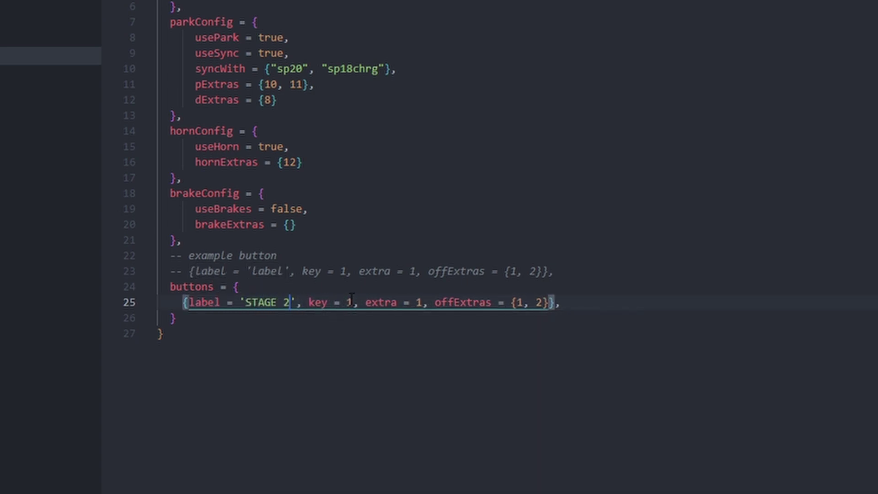
double_click(350, 302)
type("15")
double_click(352, 302)
type("5")
left_click(420, 302)
key("BackSpace")
type("8")
left_click(505, 346)
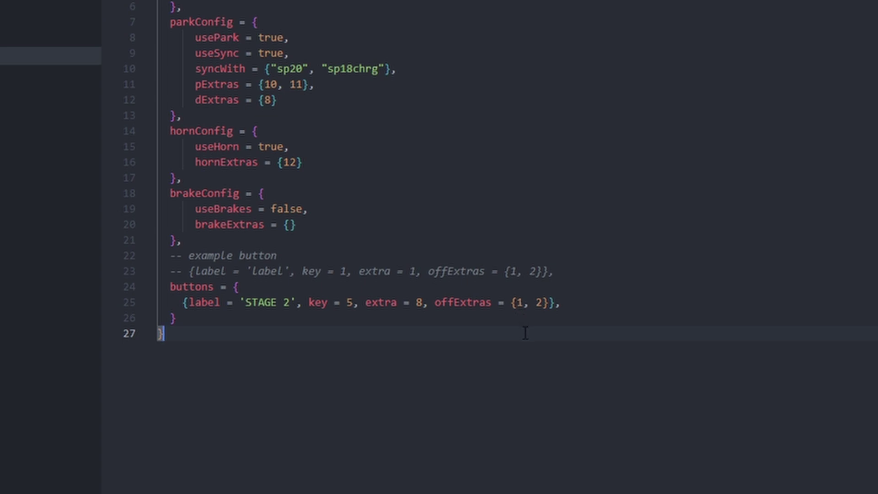
left_click(572, 304)
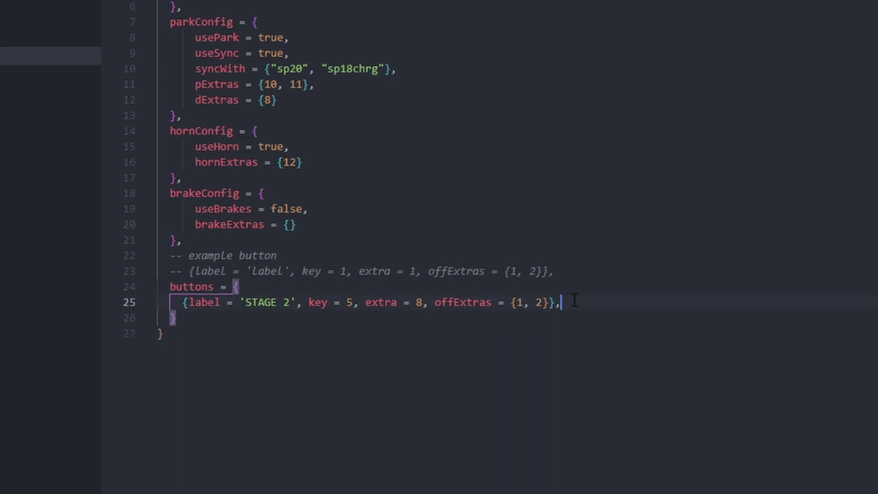
- Add a 'TA' button entry with key 6, extra 9 and empty offExtras
key("Return")
key("ctrl+v")
double_click(259, 318)
type("TA")
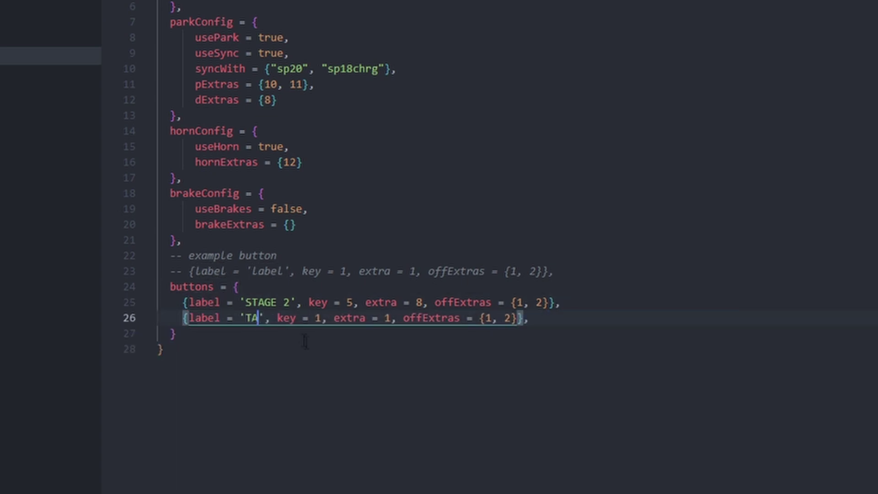
double_click(316, 318)
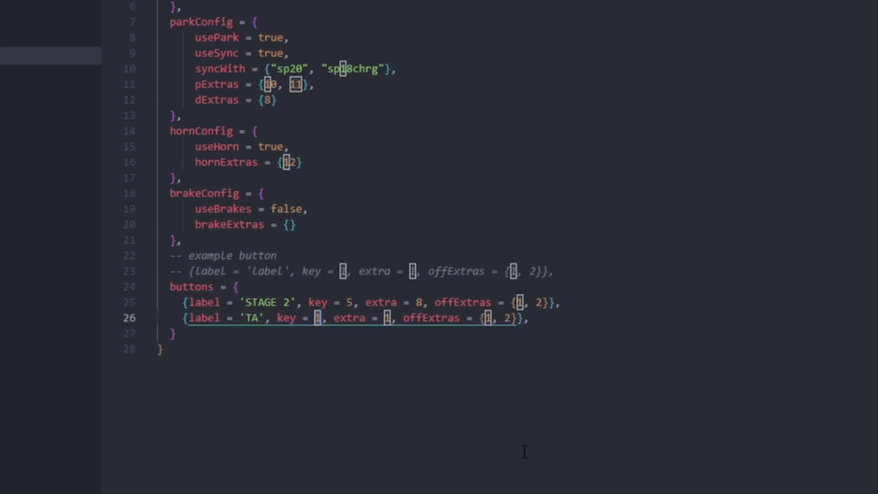
type("6")
double_click(387, 318)
type("9")
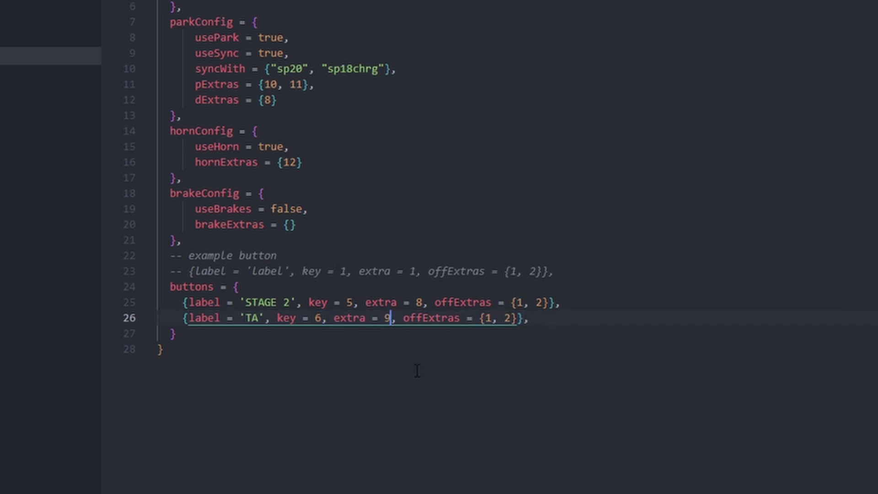
left_click(511, 318)
key("shift+Right")
key("BackSpace")
key("BackSpace")
key("BackSpace")
key("BackSpace")
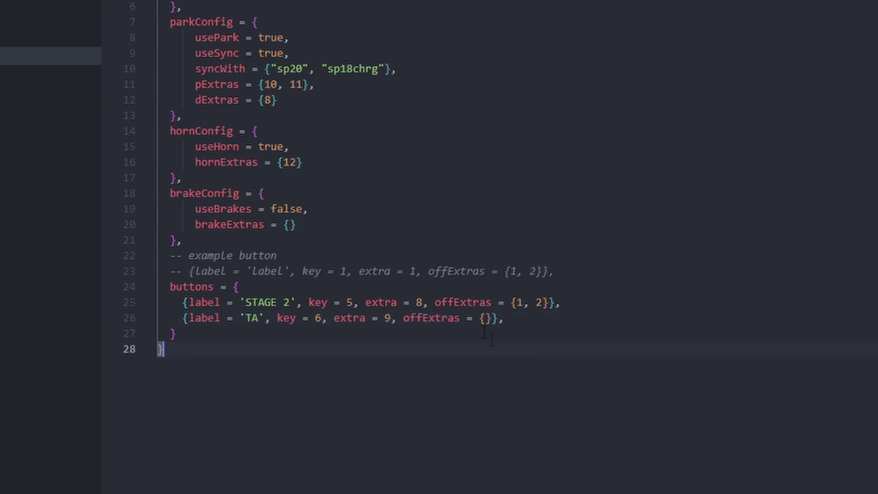
left_click(511, 320)
- Add a 'SCENE' button entry with key 9 and extra 12
key("Return")
key("ctrl+v")
double_click(256, 333)
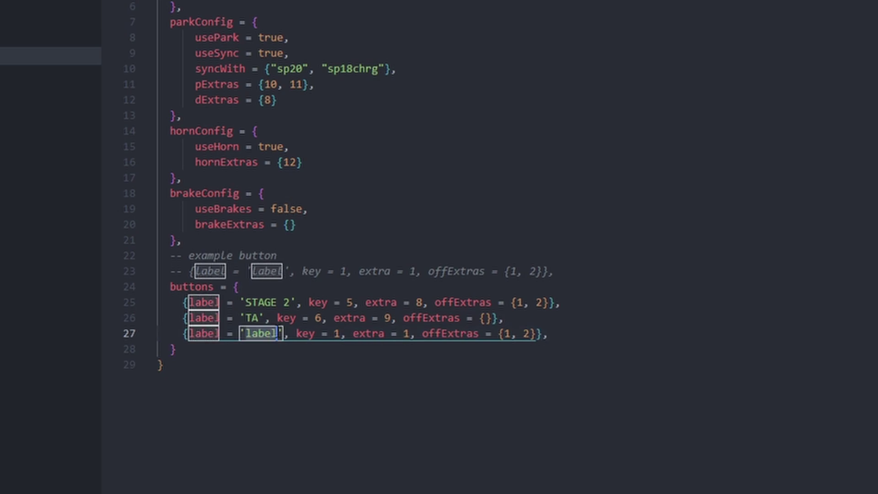
type("SCENE")
left_click(408, 319)
double_click(337, 334)
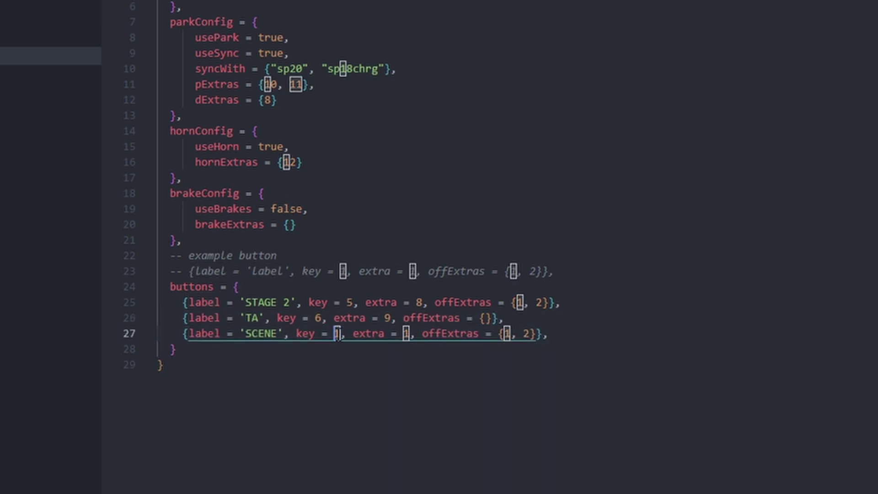
type("9")
key("Tab")
type("12")
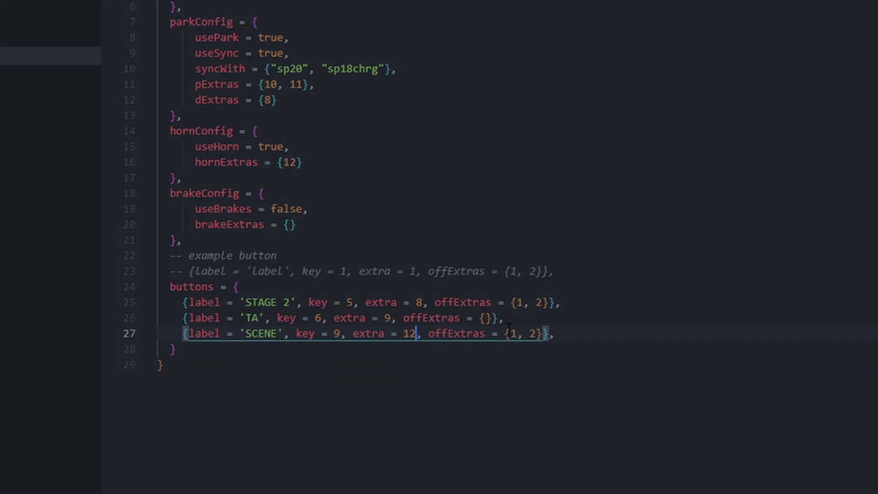